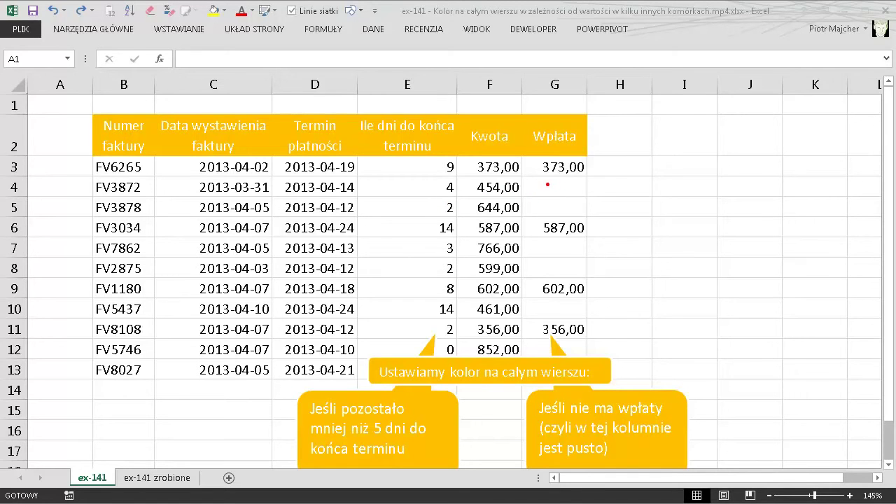
- On the ex-141 zrobione sheet, enter payments 454 in G4 and 644 in G5, and clear G6
click(158, 477)
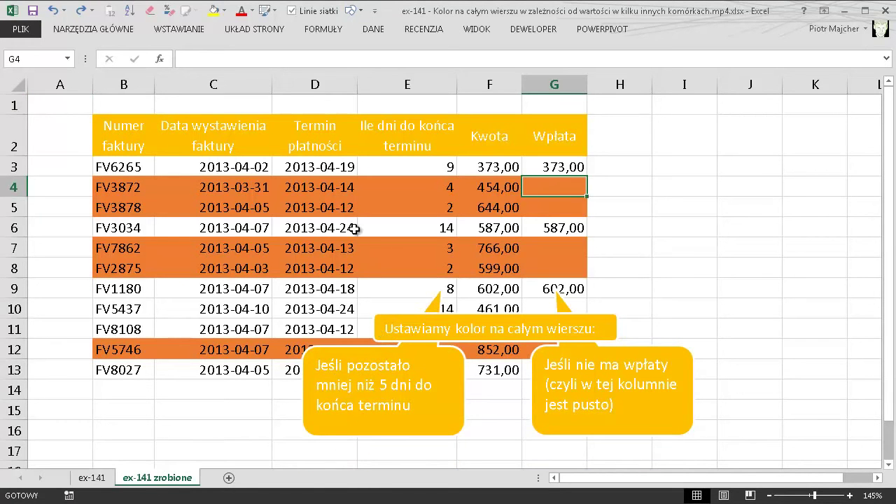
mouse_move(437, 180)
mouse_down()
mouse_move(459, 181)
mouse_move(440, 170)
mouse_up()
drag(556, 181, 576, 180)
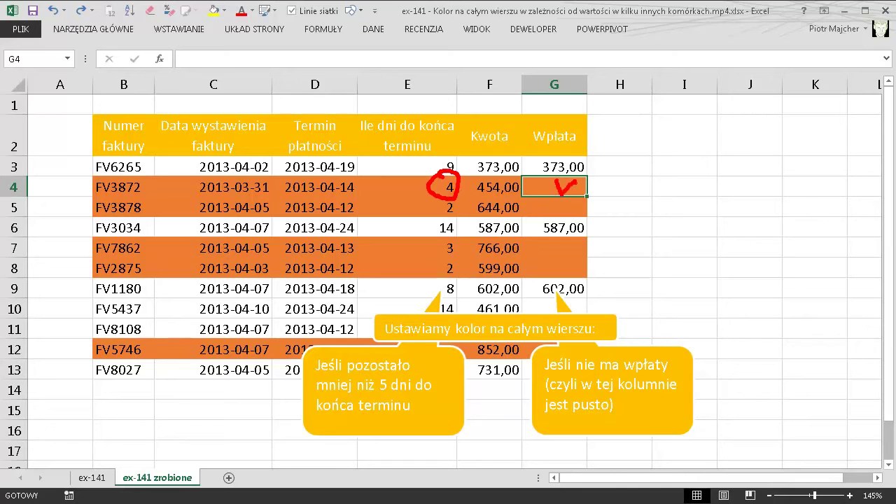
key(Escape)
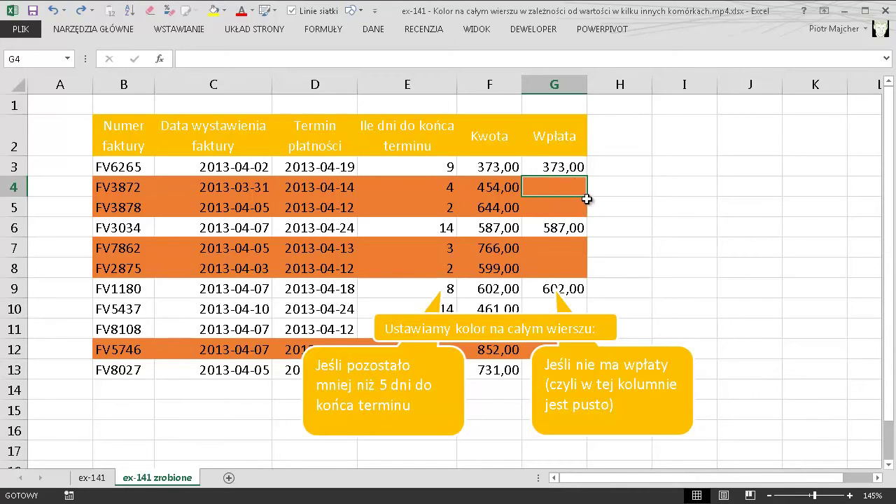
key(ctrl+y)
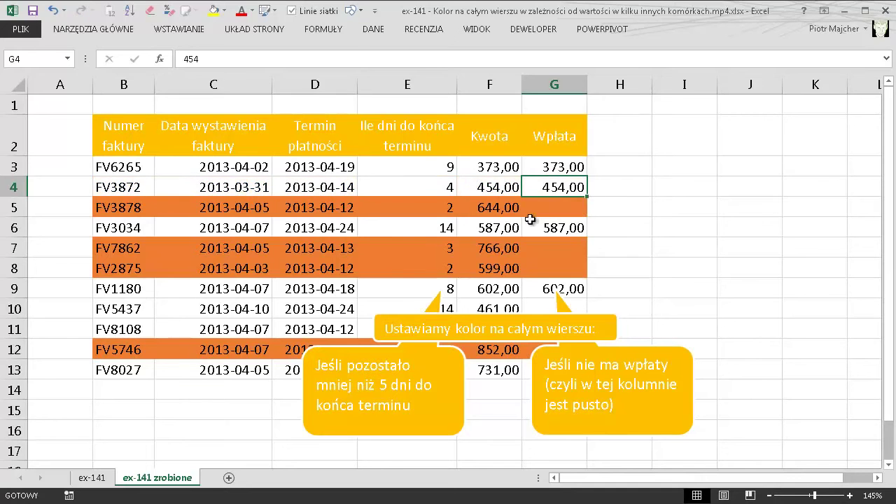
click(550, 208)
text(644)
key(ctrl+Return)
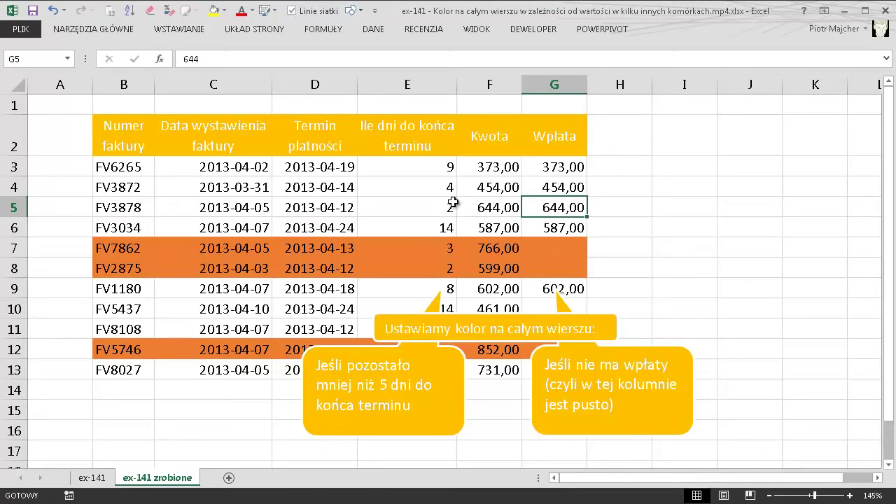
click(558, 231)
key(Delete)
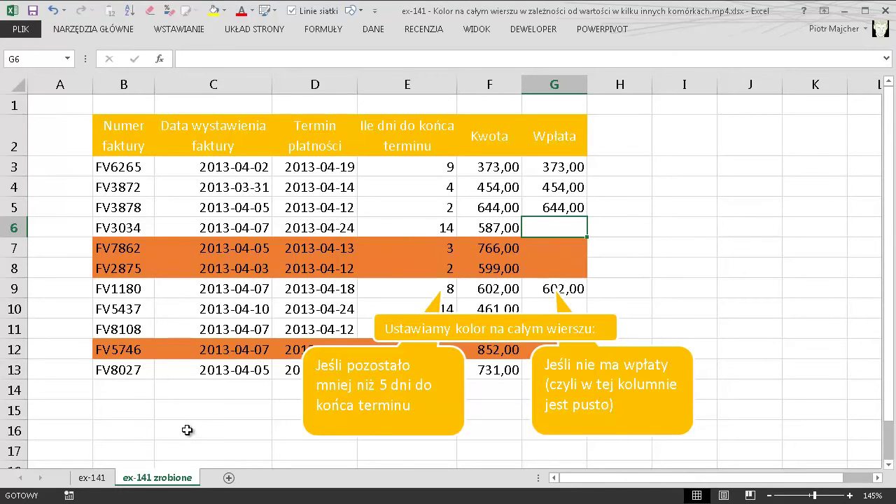
- Back on the ex-141 sheet, select the invoice data B3:G13
click(92, 477)
click(198, 182)
drag(143, 162, 536, 363)
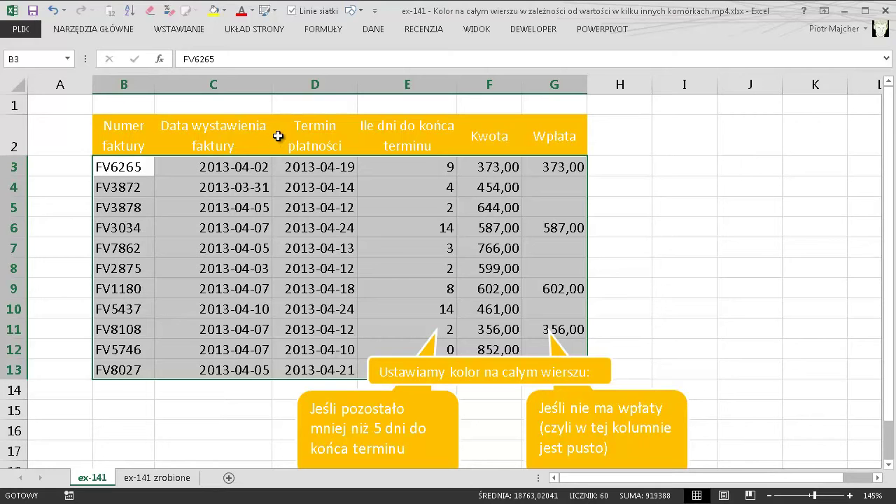
- Create a new conditional formatting rule for B3:G13 using 'Use a formula to determine which cells to format'
click(110, 27)
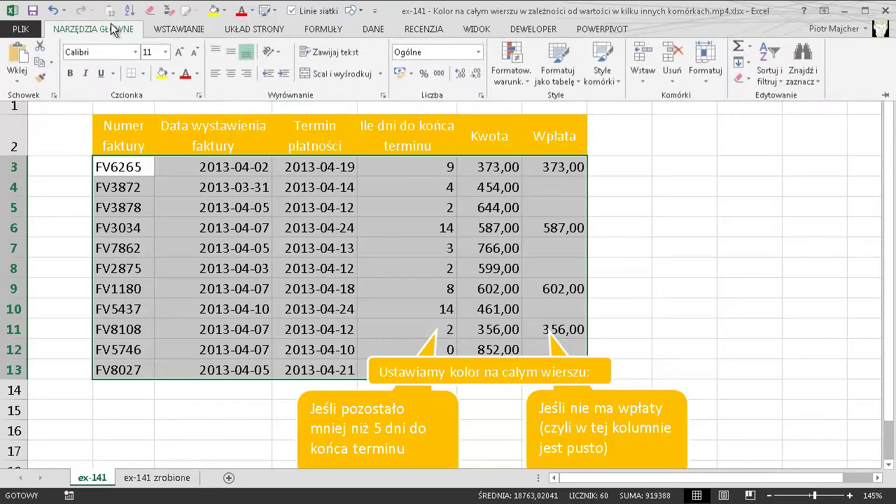
click(520, 70)
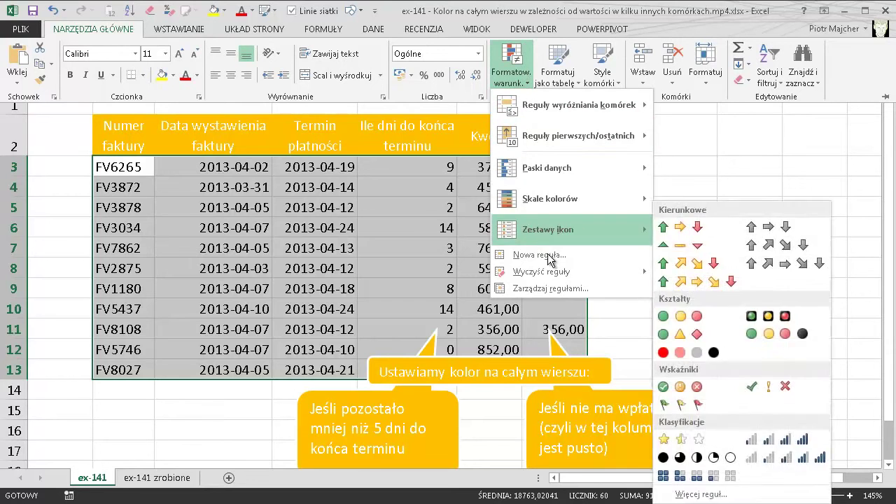
click(548, 256)
drag(415, 180, 455, 171)
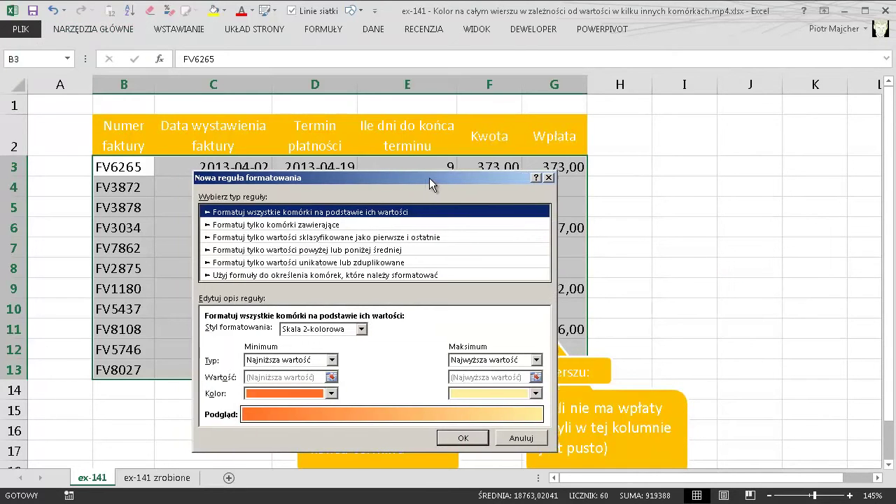
click(297, 266)
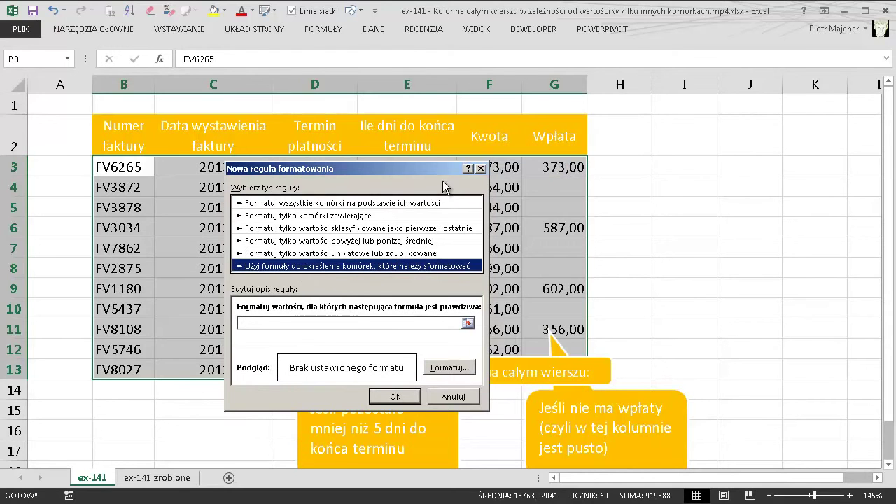
- Reposition the New Formatting Rule window so the invoice table stays visible
drag(437, 175, 474, 232)
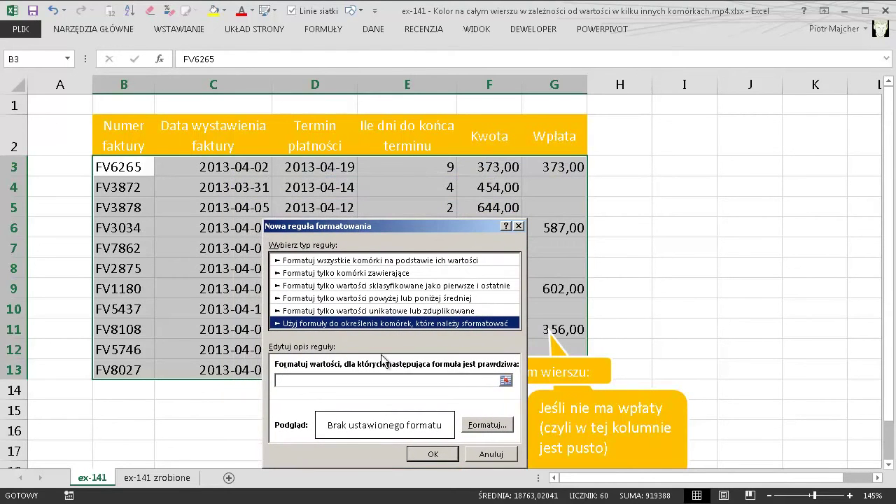
mouse_move(115, 158)
mouse_down()
mouse_move(169, 163)
mouse_move(105, 143)
mouse_up()
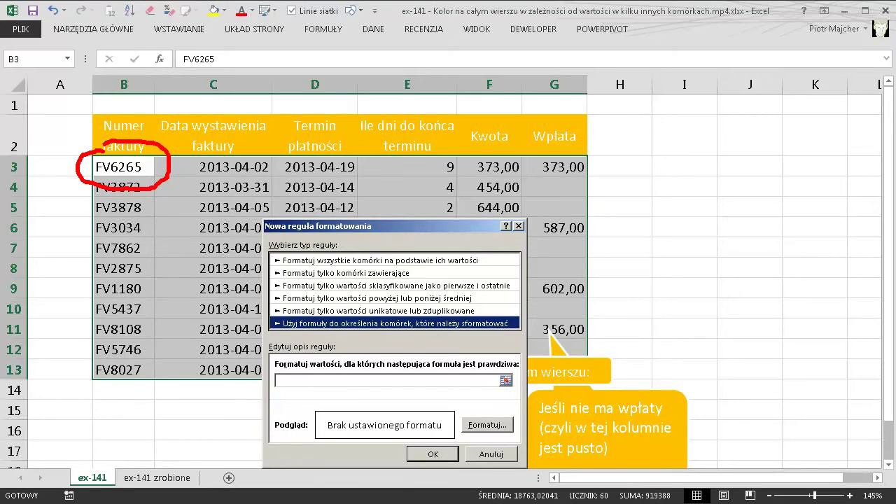
drag(128, 189, 122, 315)
drag(111, 279, 155, 266)
mouse_move(177, 171)
mouse_down()
mouse_move(357, 189)
mouse_move(311, 212)
mouse_up()
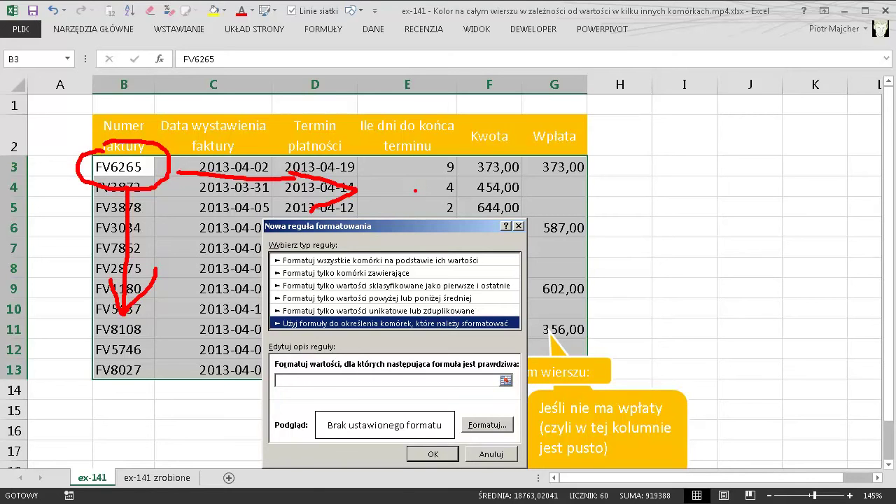
key(Escape)
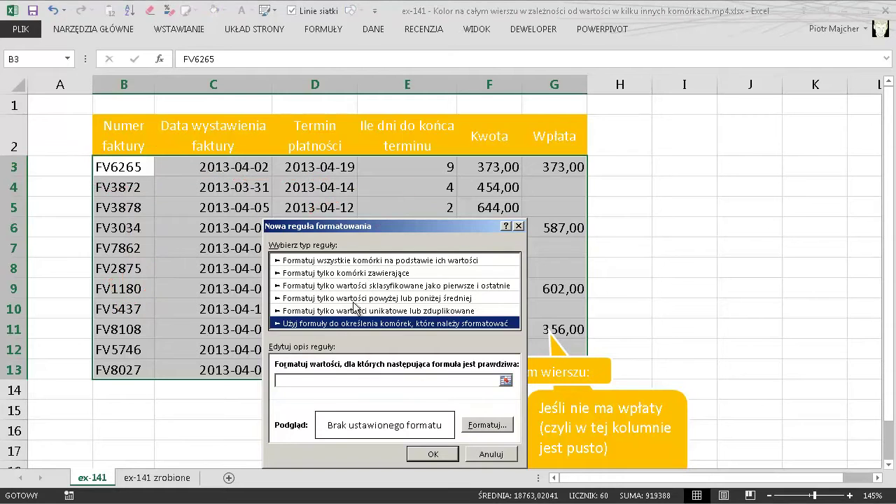
mouse_move(389, 232)
mouse_down()
mouse_move(367, 186)
mouse_move(232, 202)
mouse_up()
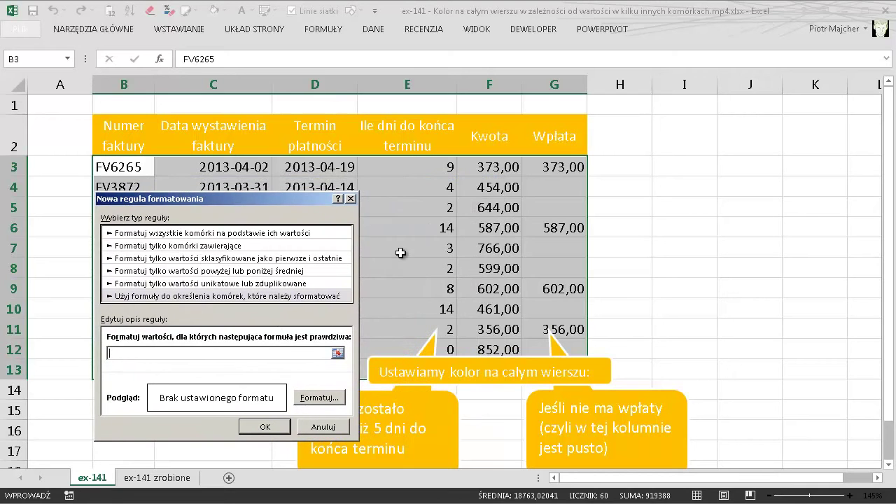
- Enter the rule formula =oraz($E$3<5;$G$3=""), picking E3 and G3 as references
key(ctrl+2)
drag(414, 159, 434, 162)
drag(545, 157, 570, 158)
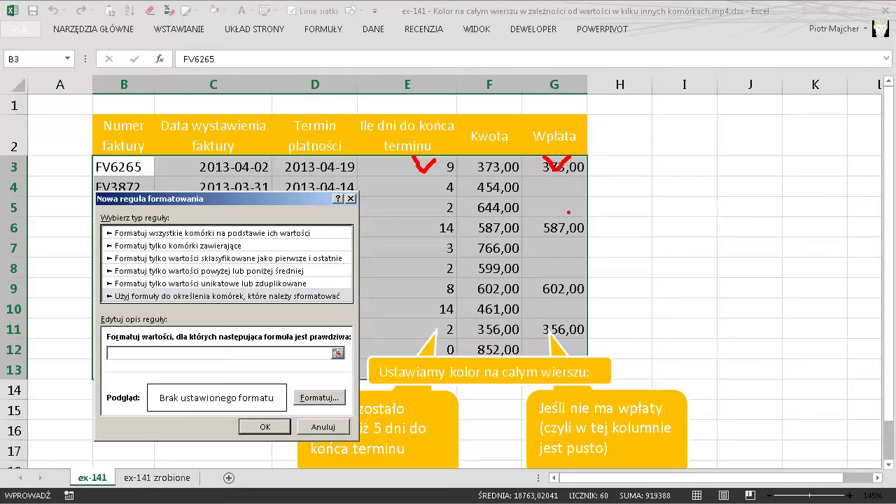
key(Escape)
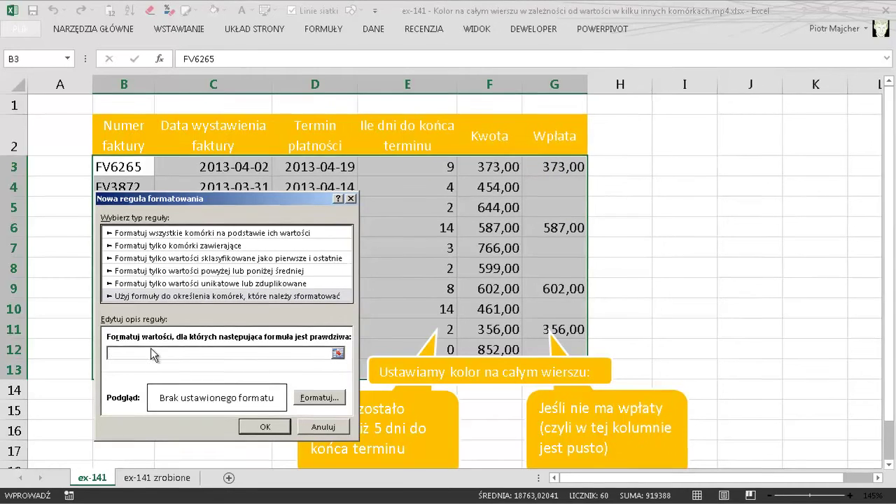
text(=oraz($E$3)
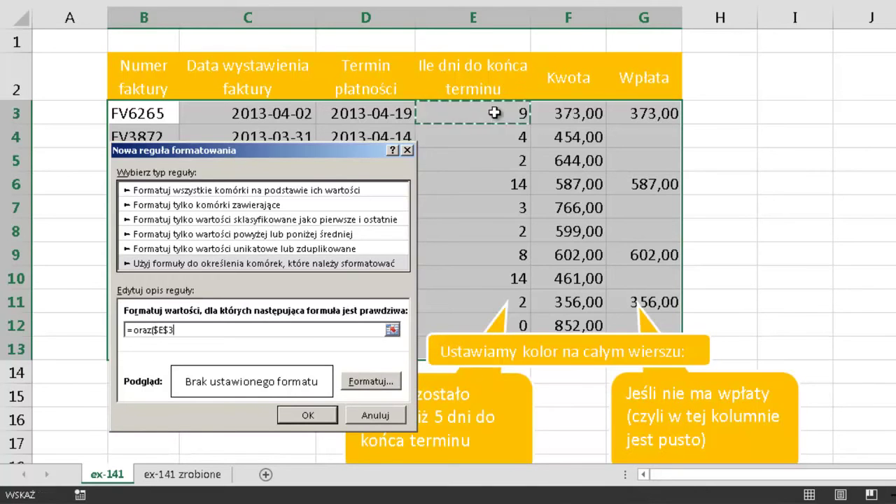
click(495, 112)
text(<5)
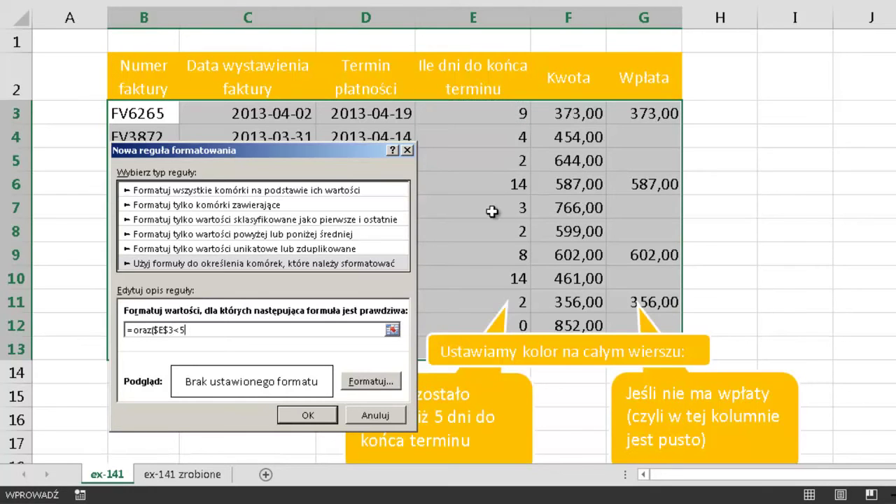
text(;)
click(656, 114)
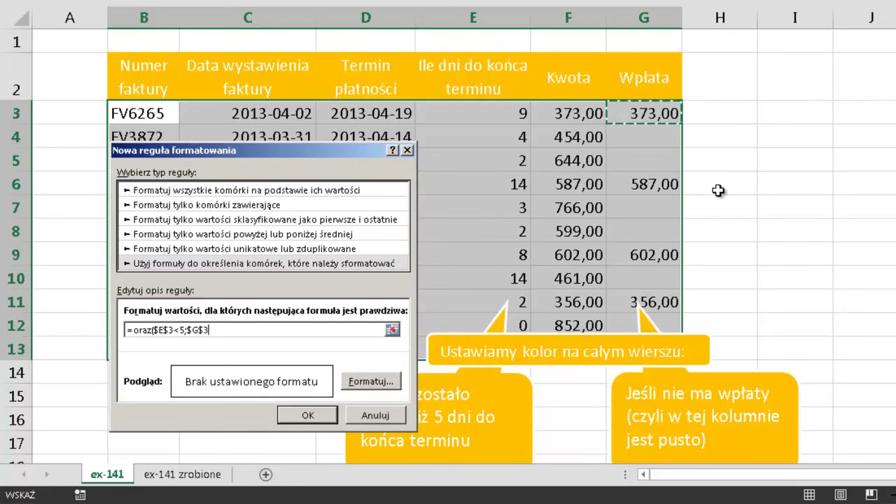
text(=)
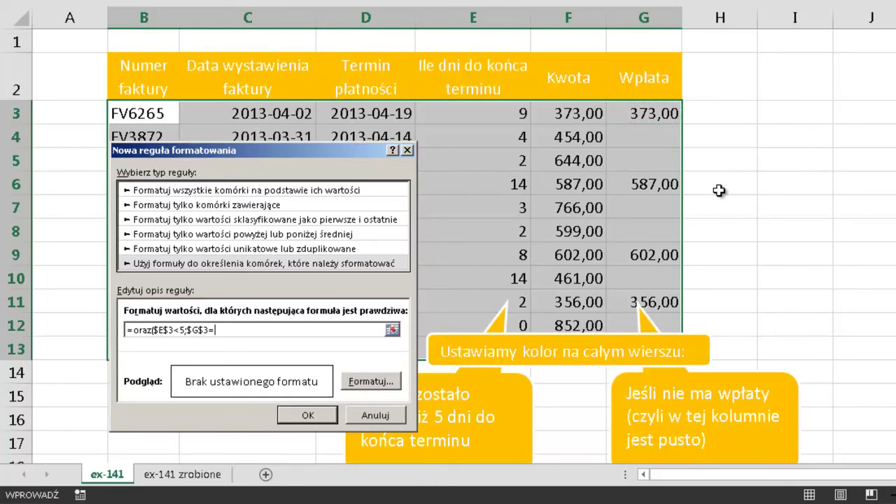
text("")
text())
drag(289, 151, 437, 155)
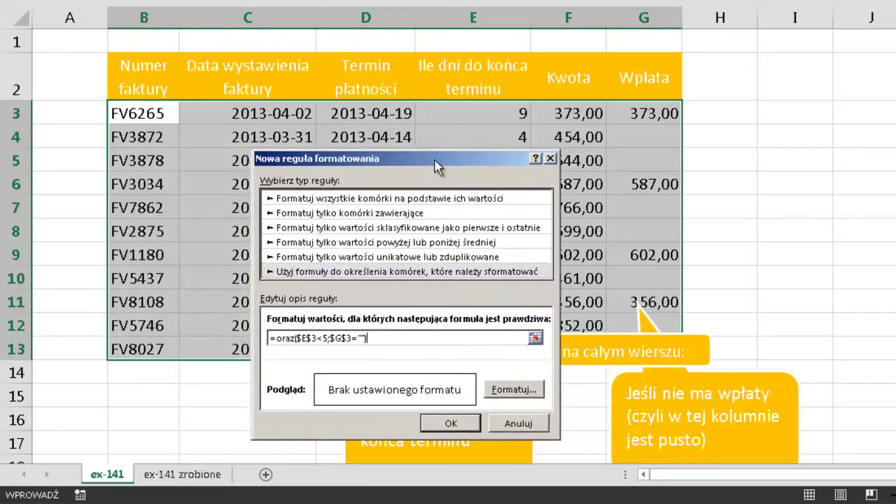
- Mark up invoice FV3872: its 4 days remaining in E4 and empty payment G4
mouse_move(140, 129)
mouse_down()
mouse_move(119, 258)
mouse_move(166, 244)
mouse_up()
mouse_move(205, 109)
mouse_down()
mouse_move(497, 106)
mouse_move(504, 132)
mouse_up()
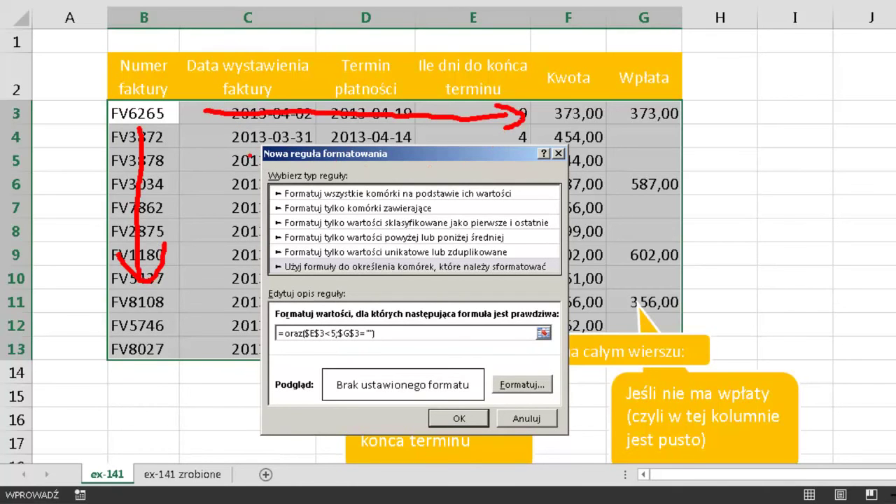
key(Escape)
key(ctrl+2)
drag(132, 129, 122, 126)
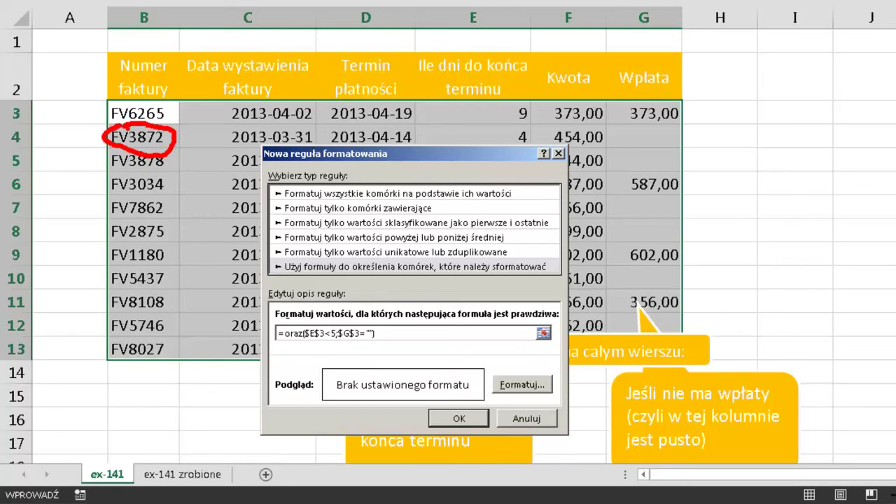
drag(477, 126, 509, 118)
mouse_move(632, 125)
mouse_down()
mouse_move(640, 133)
mouse_move(662, 126)
mouse_up()
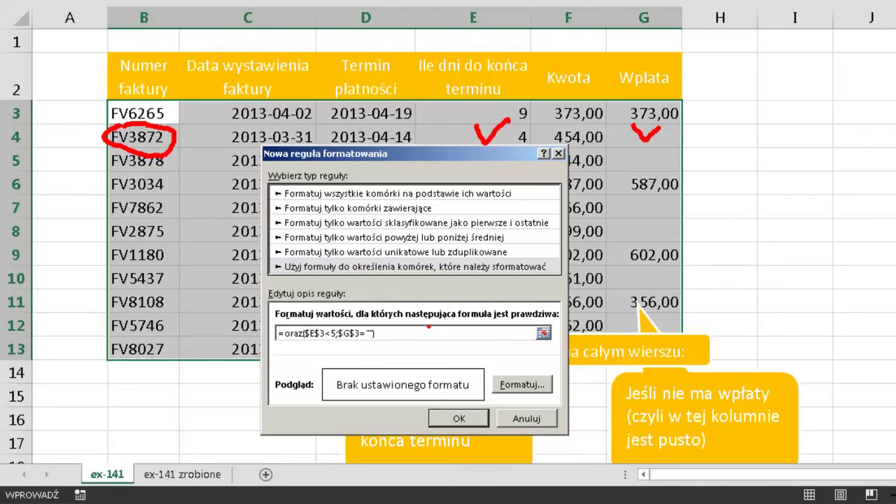
key(Escape)
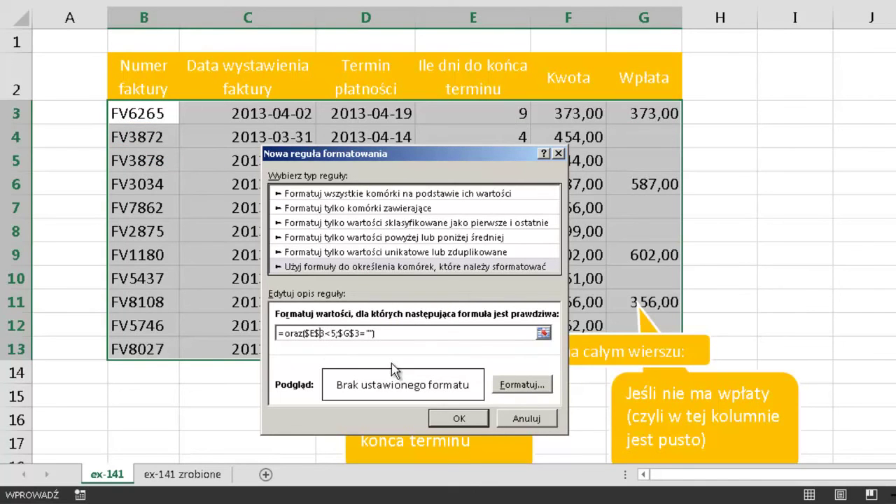
- Make the E3 reference's row relative ($E3) and annotate how row 3 is checked, before editing G3
key(BackSpace)
mouse_move(176, 113)
mouse_down()
mouse_move(287, 118)
mouse_move(273, 132)
mouse_up()
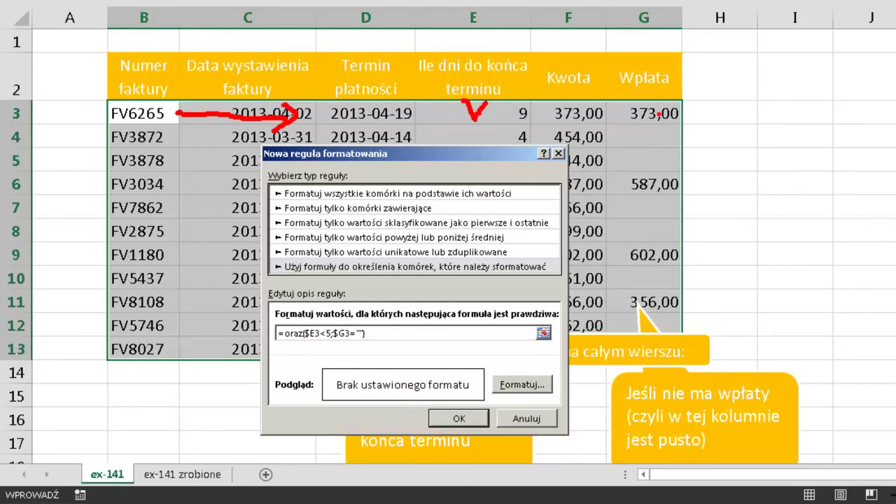
drag(635, 94, 644, 112)
drag(499, 94, 582, 98)
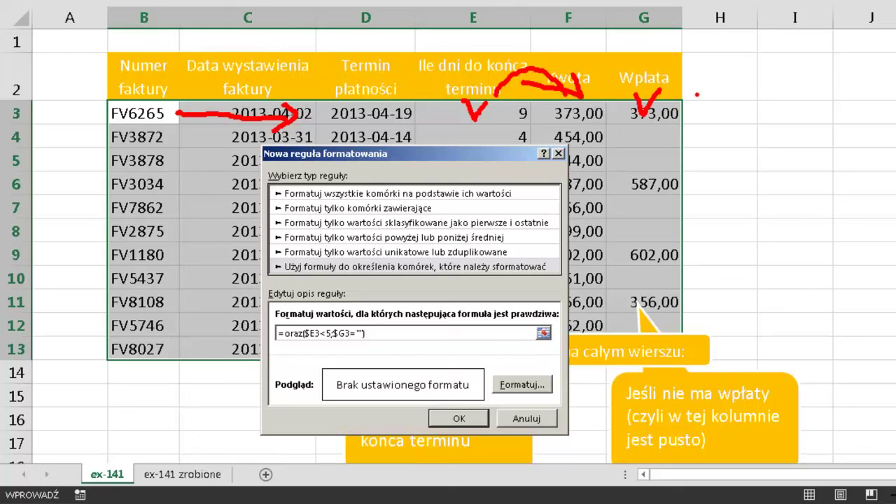
drag(676, 103, 688, 114)
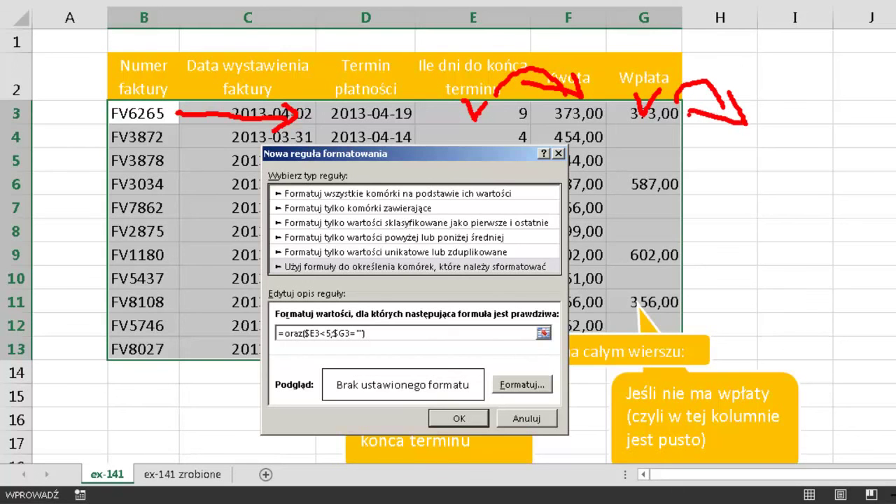
key(Escape)
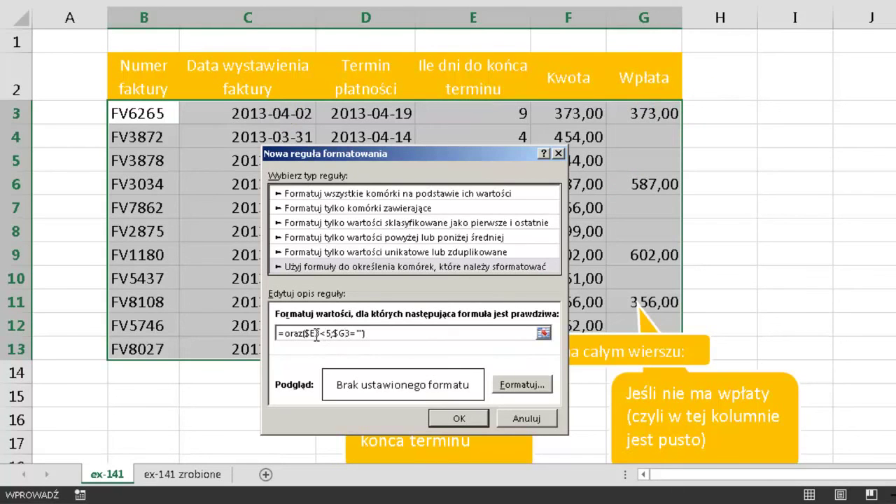
click(340, 335)
- Give the rule an orange fill, apply it to B3:G13, and deselect to view the orange rows
click(517, 387)
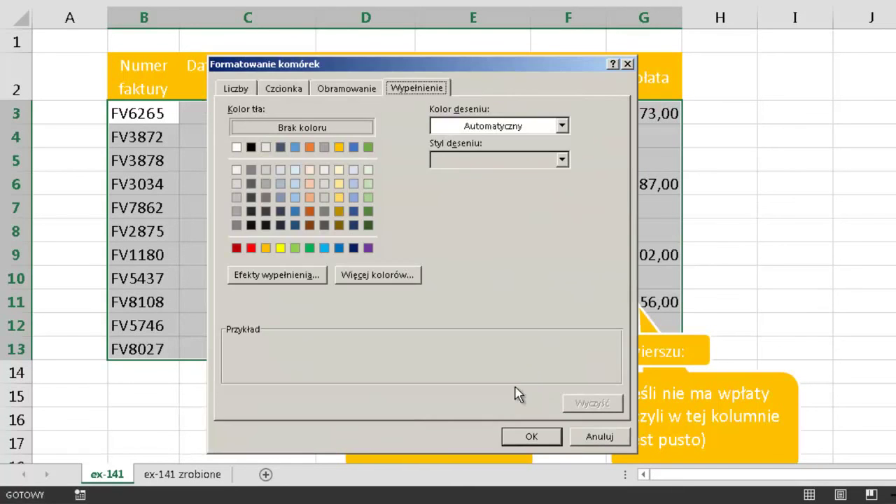
click(310, 147)
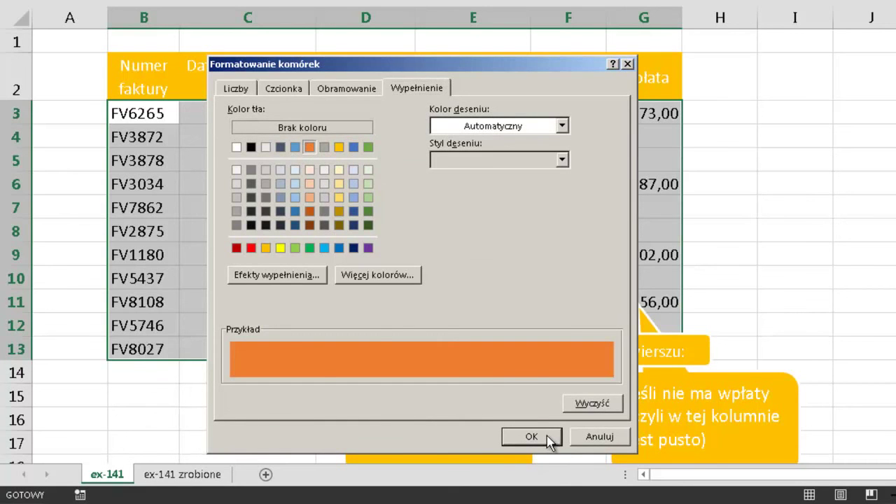
click(552, 437)
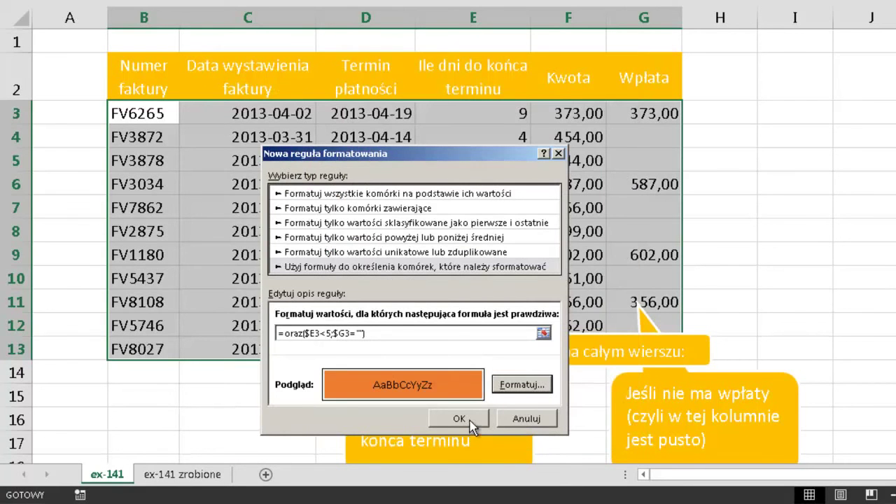
click(469, 419)
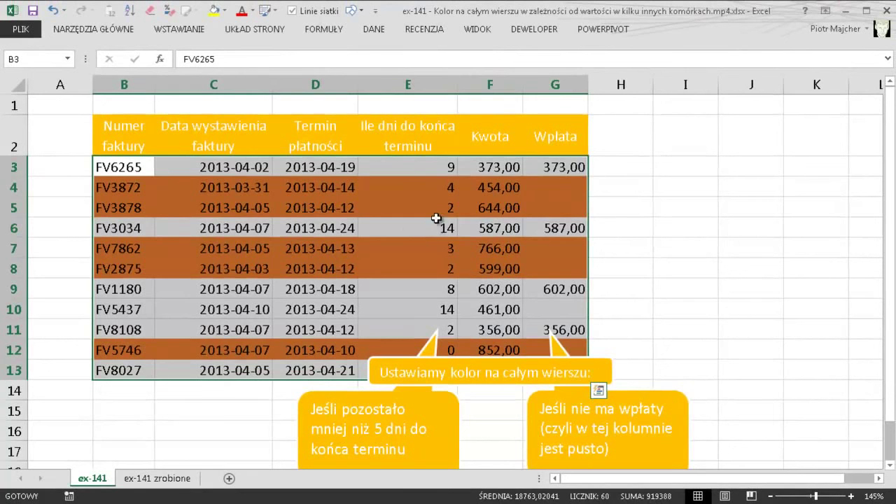
click(404, 230)
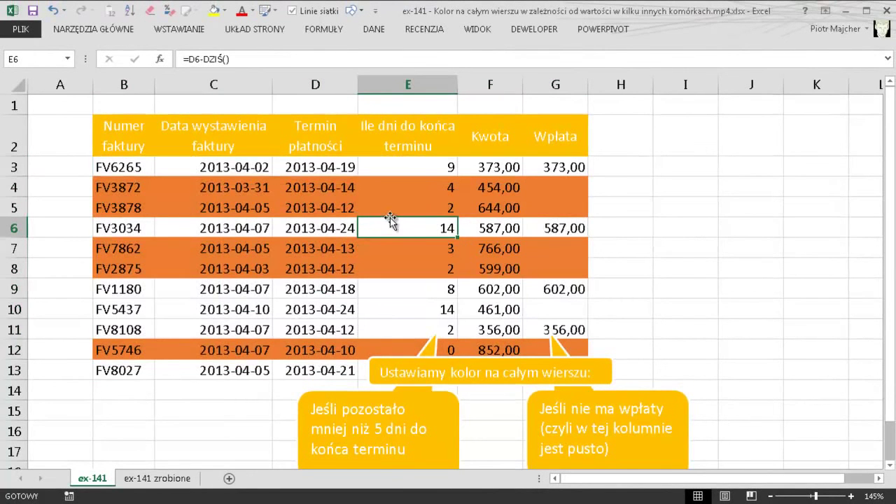
- Enter payments 454 in G4 and 644 in G5 for FV3872 and FV3878
click(482, 187)
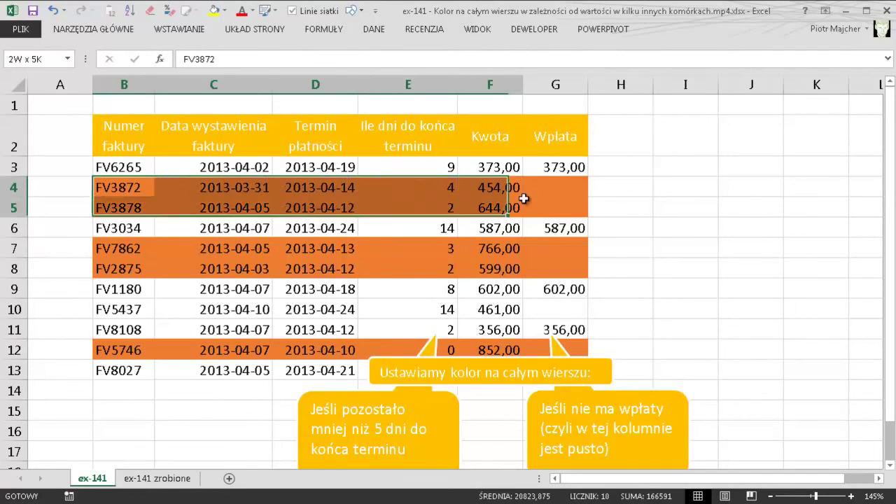
drag(121, 186, 547, 191)
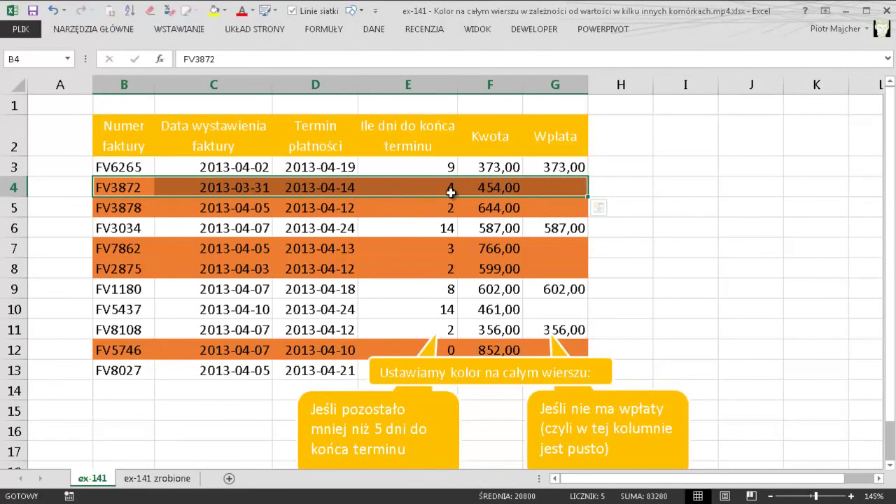
click(564, 185)
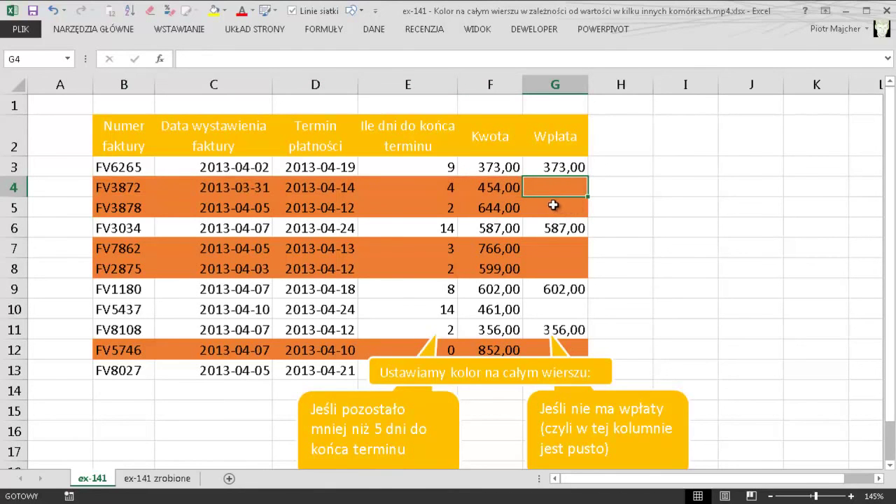
text(454)
key(ctrl+Return)
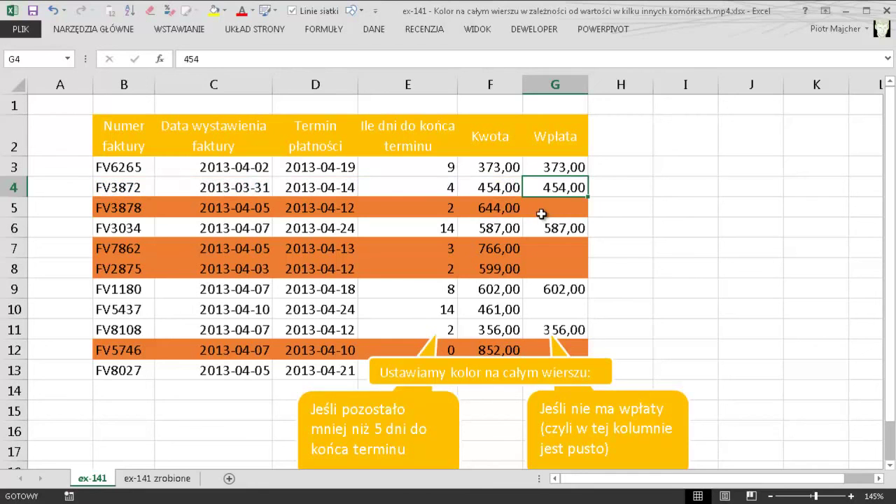
click(543, 212)
text(644)
key(ctrl+Return)
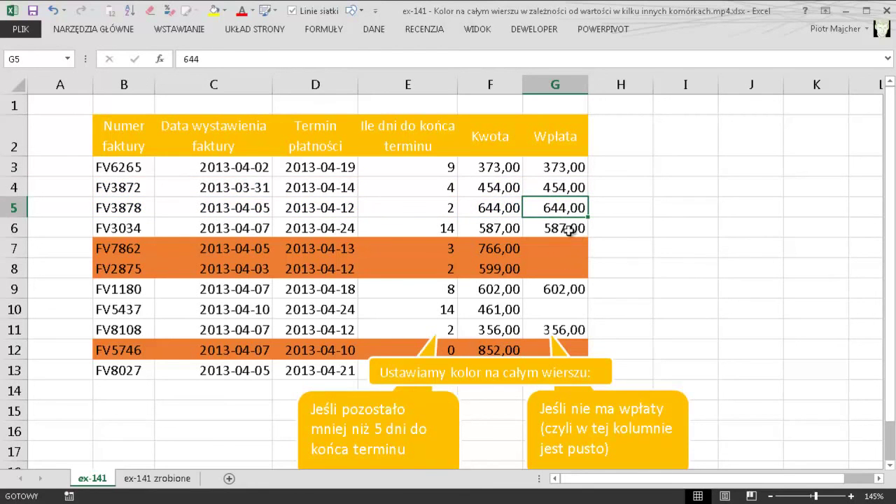
- Clear FV3034's payment in G6 and point out its 14 days remaining
click(572, 227)
key(Delete)
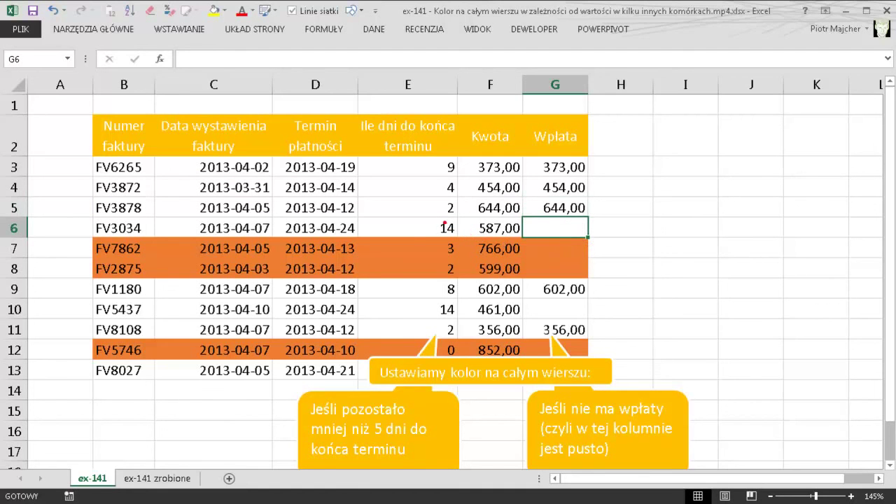
drag(439, 210, 430, 242)
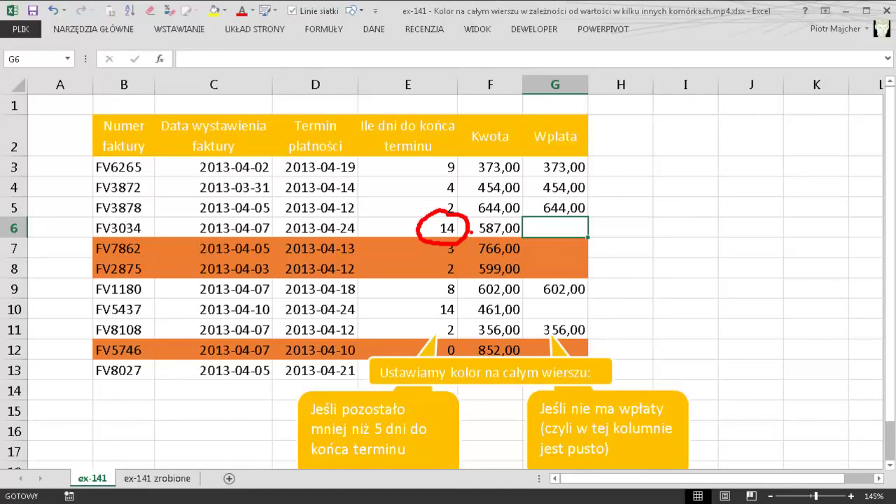
key(Escape)
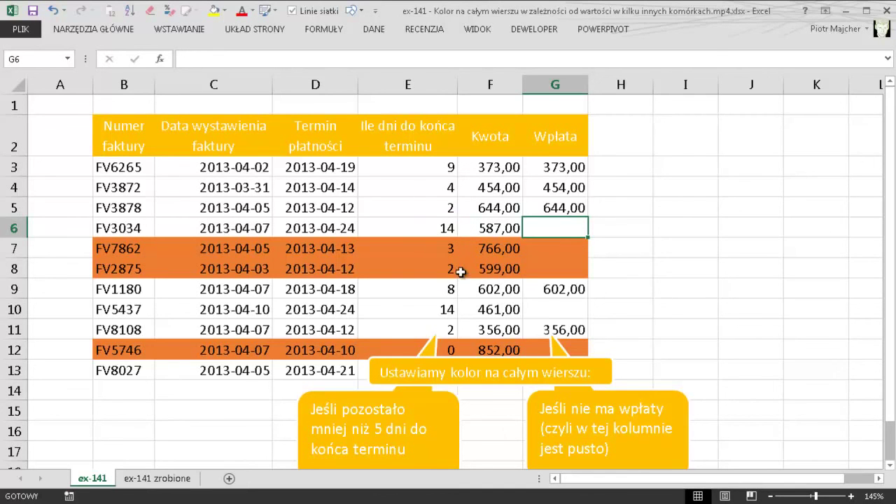